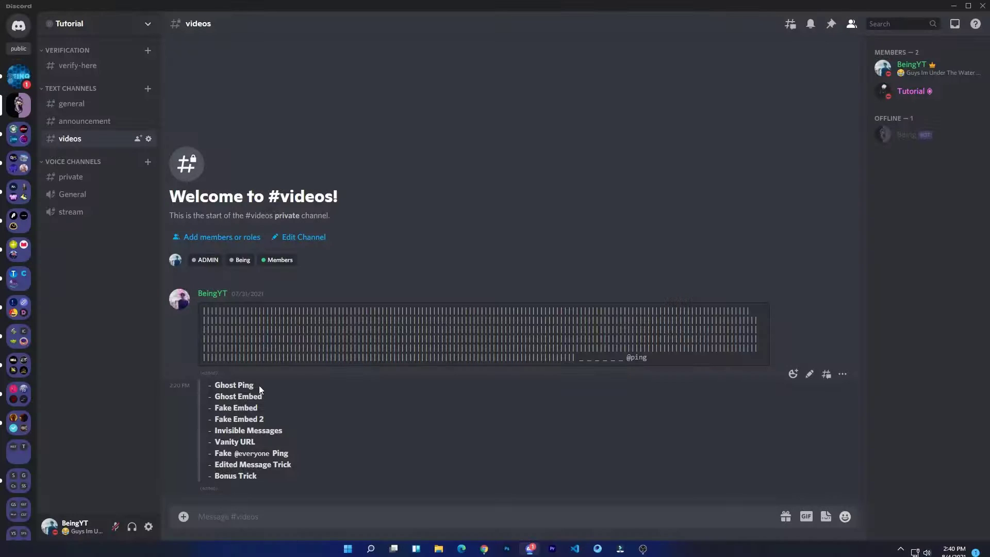
Step: Copy the pipe-filled message text and paste it into a new #videos message
triple_click(261, 390)
click(272, 382)
drag(647, 357, 193, 311)
click(312, 522)
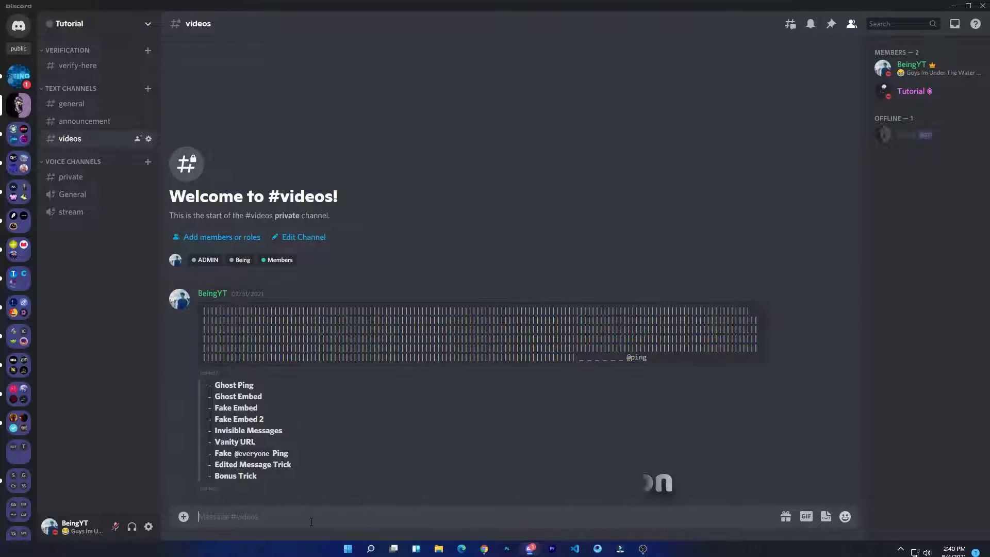
key(ctrl+v)
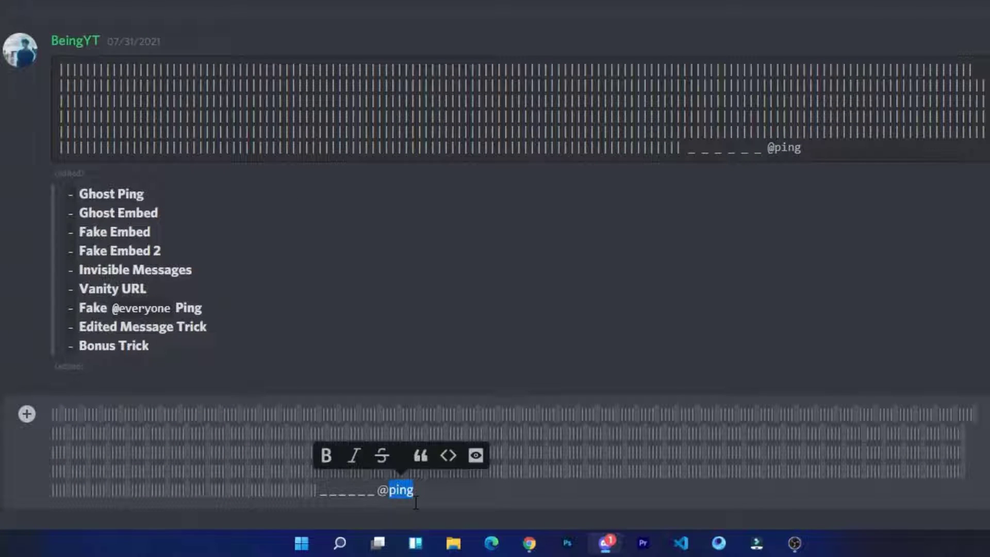
key(BackSpace)
text(T)
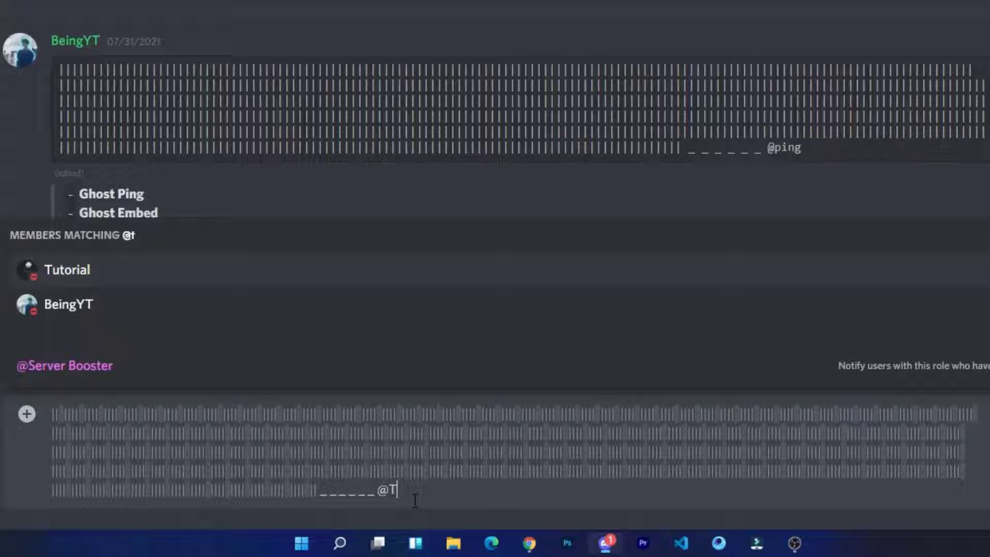
key(Tab)
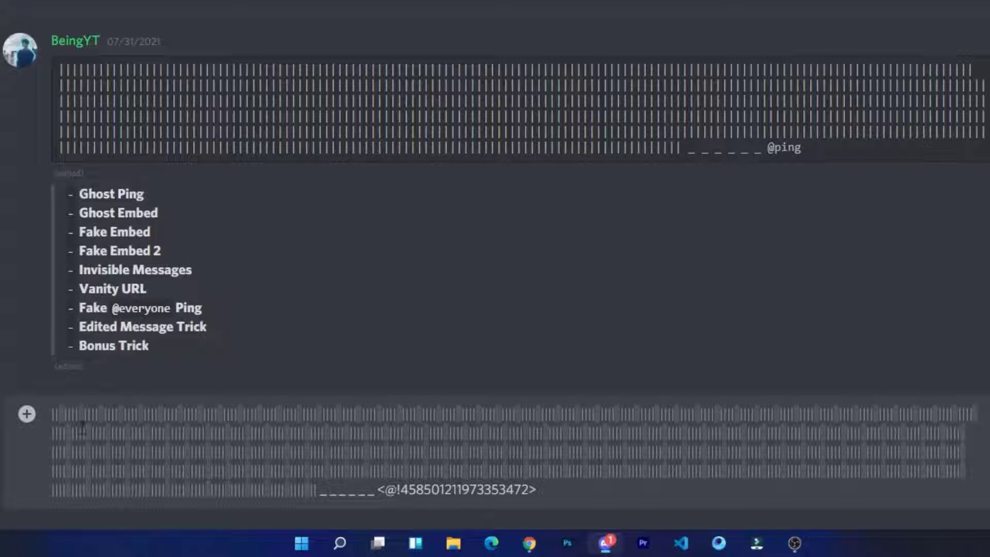
click(53, 416)
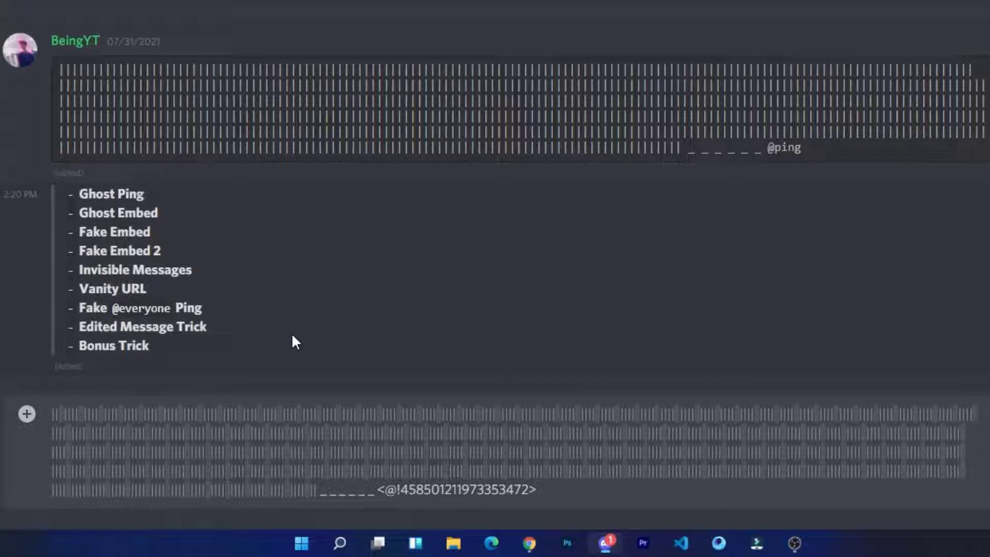
text(Hello)
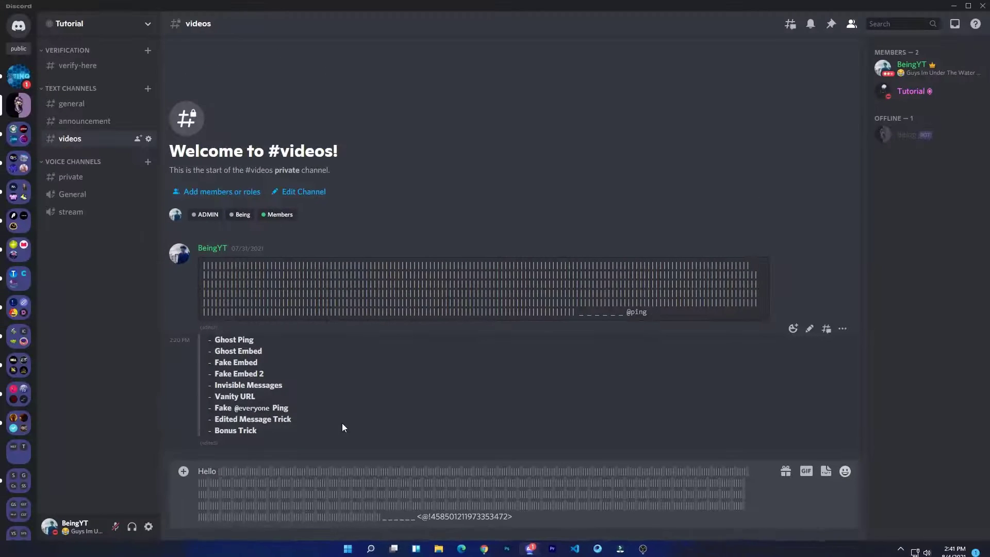
key(Return)
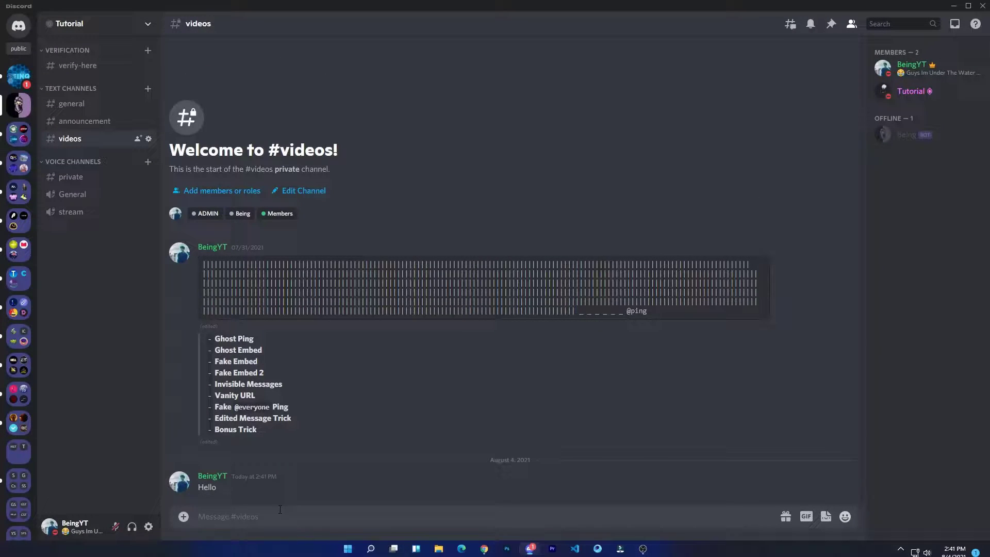
click(484, 548)
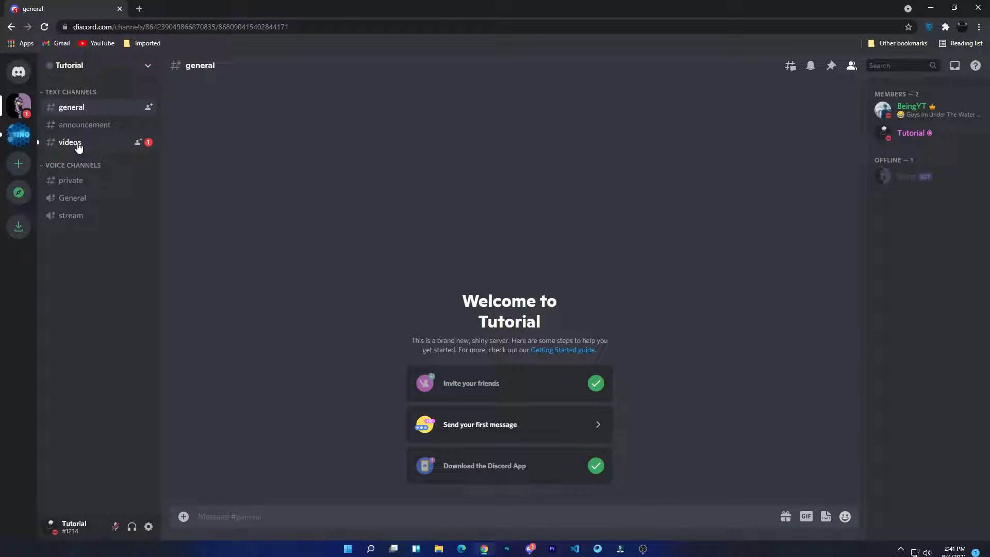
click(102, 206)
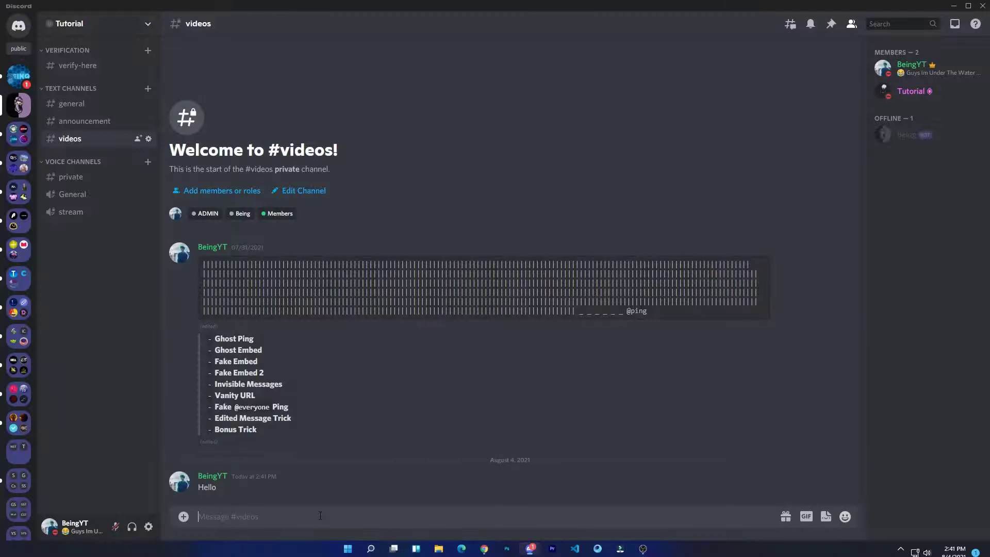
Step: Send 'This Is My Channel' with the YouTube channel URL hidden after the pipe block
key(ctrl+v)
drag(419, 497, 386, 492)
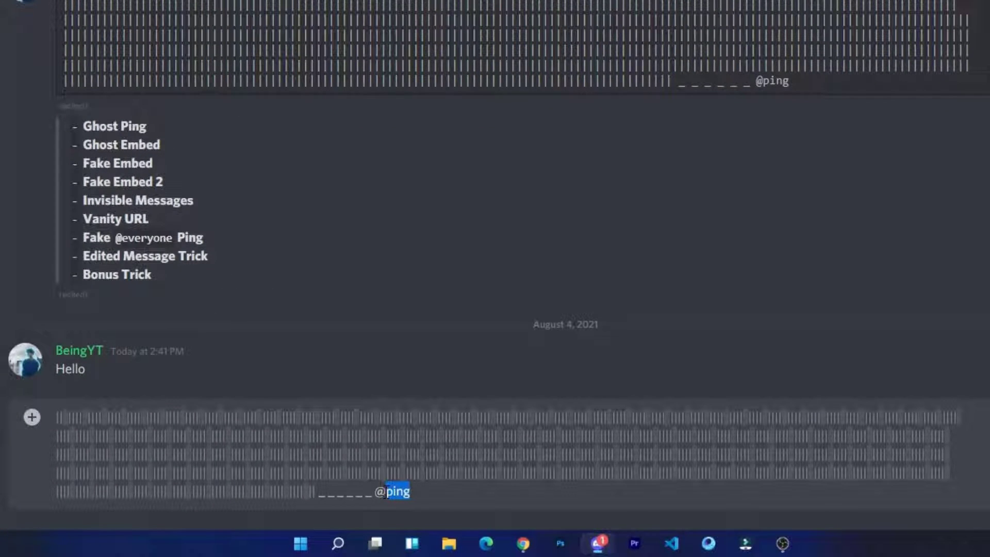
text(https://www.youtube.com/channel/UCbFaOhsNPhDlfRacoWnBa_A)
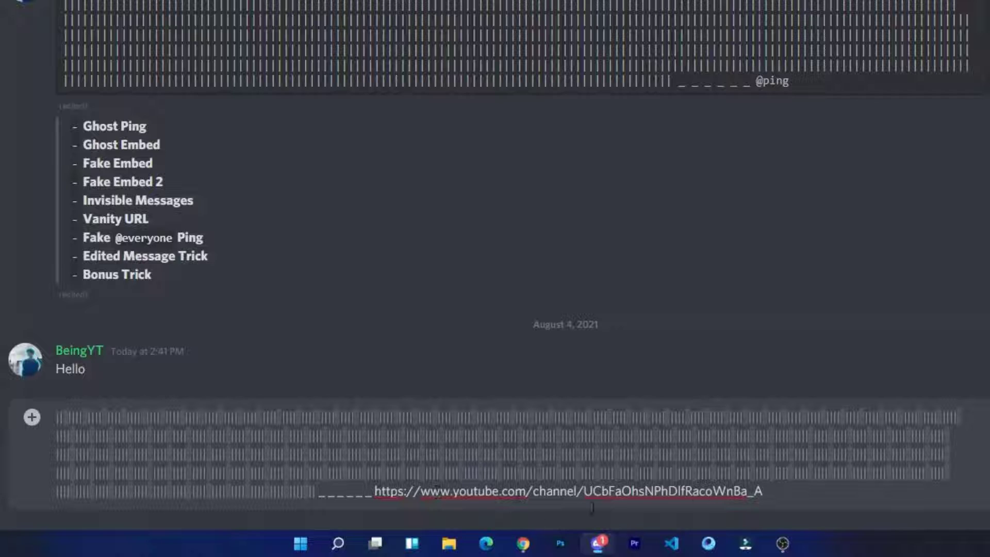
click(58, 417)
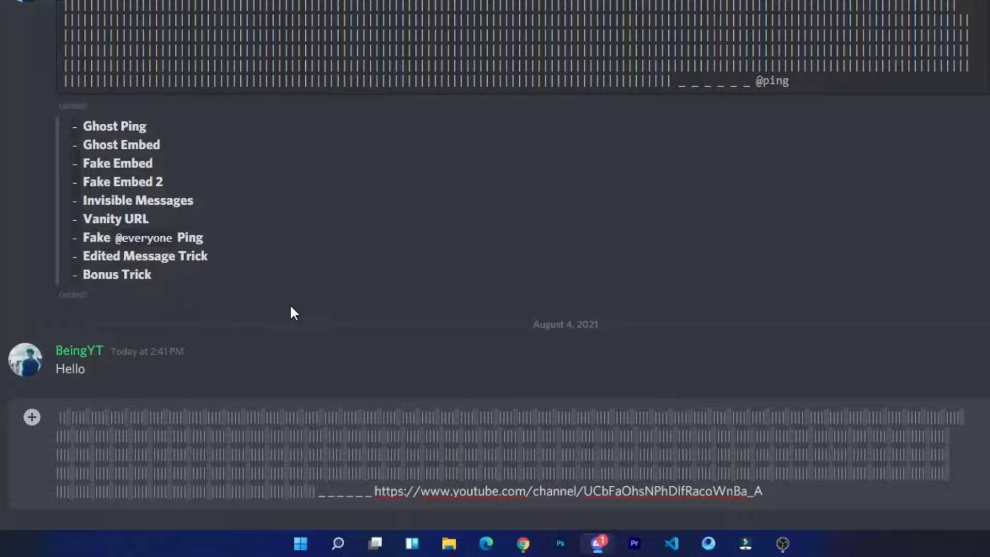
text(Hhis Is My Channel)
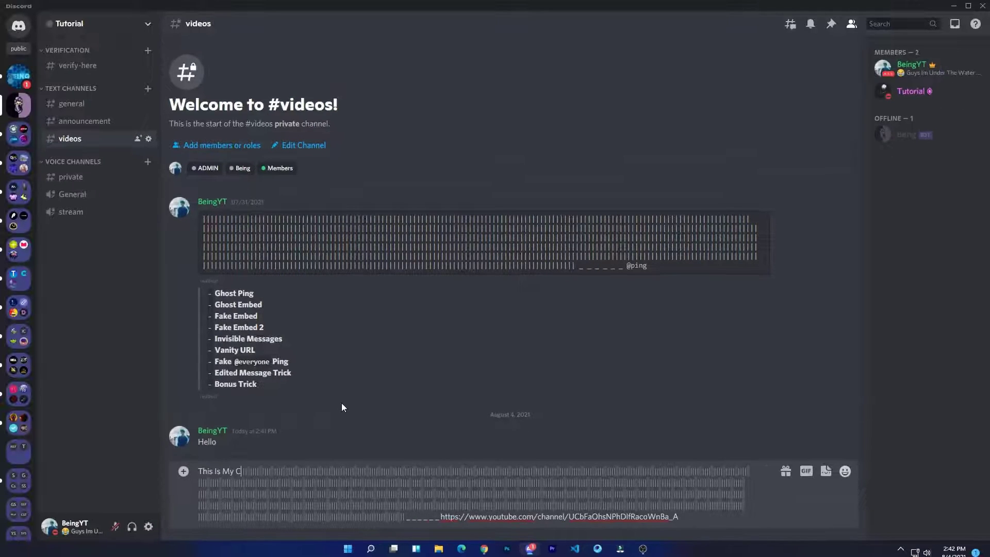
key(Return)
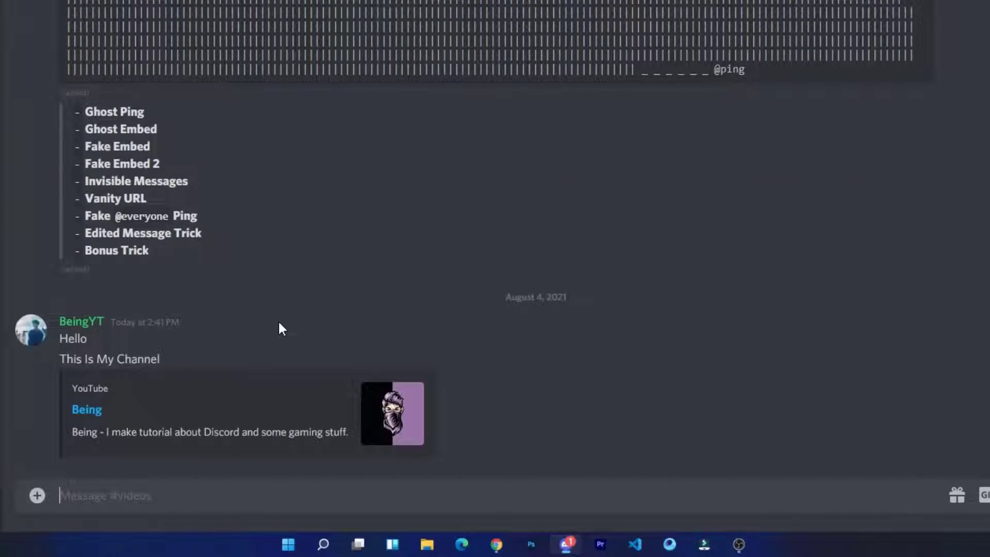
click(86, 409)
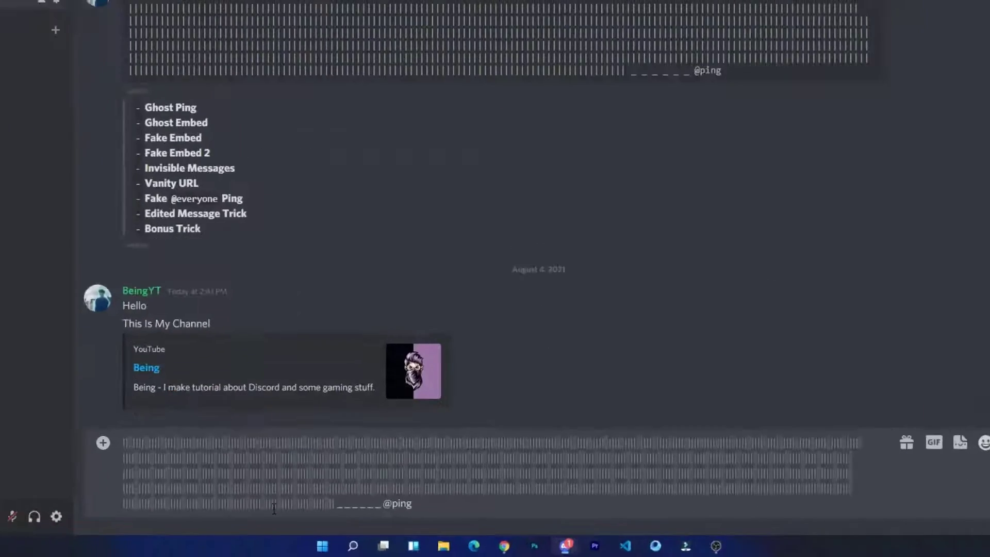
drag(410, 493, 374, 492)
text(https://twitter.com/)
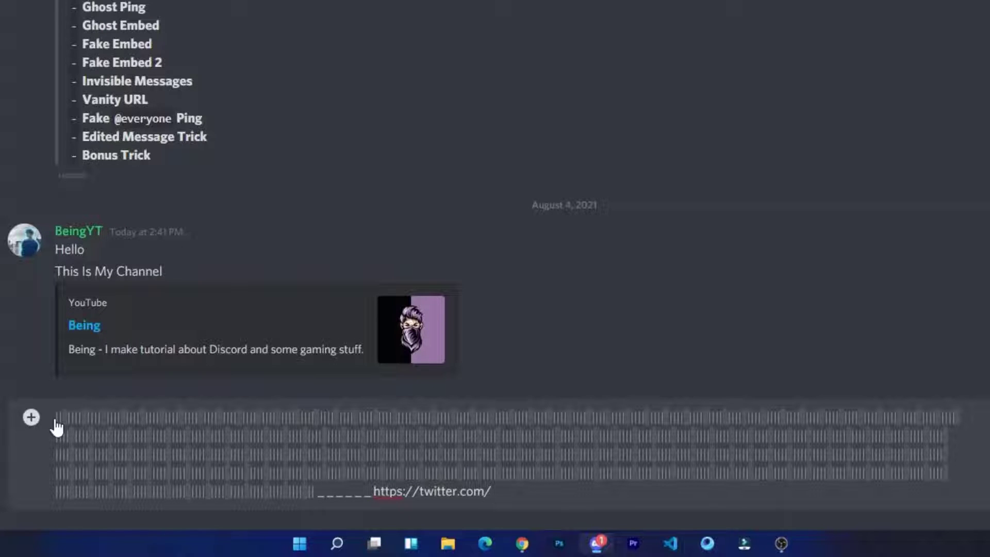
text(https://www.youtube.com/)
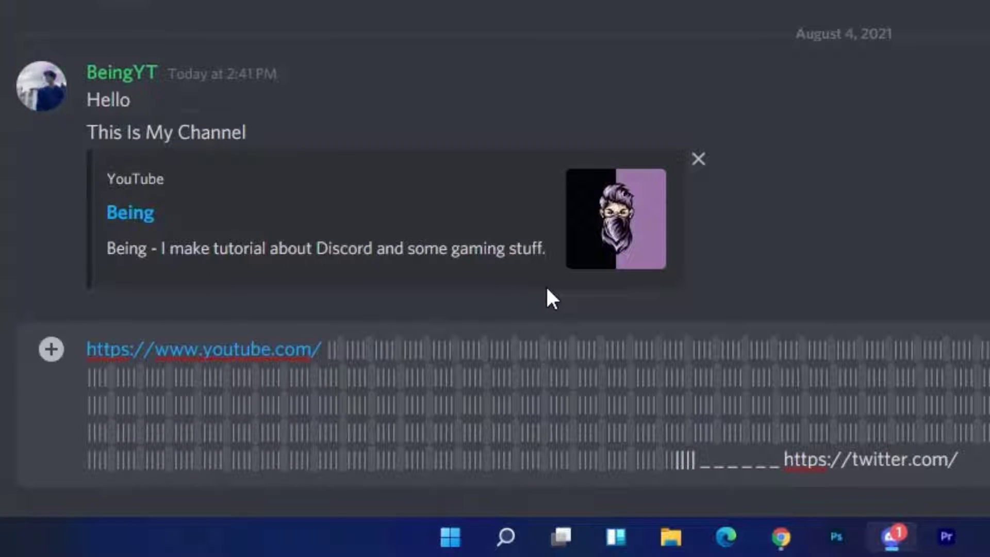
text(>)
key(ctrl+Left)
key(ctrl+Left)
key(ctrl+Left)
key(ctrl+Left)
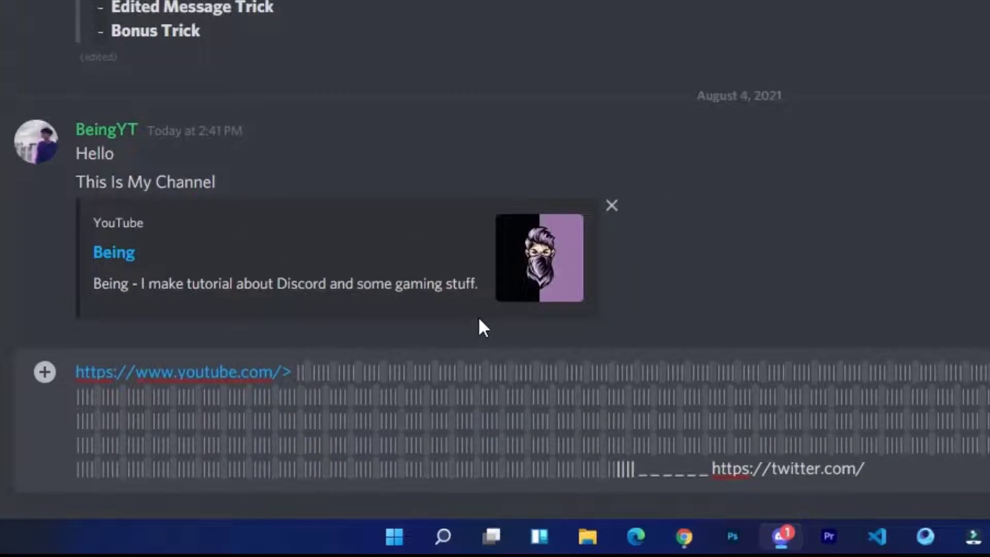
text(<)
key(Return)
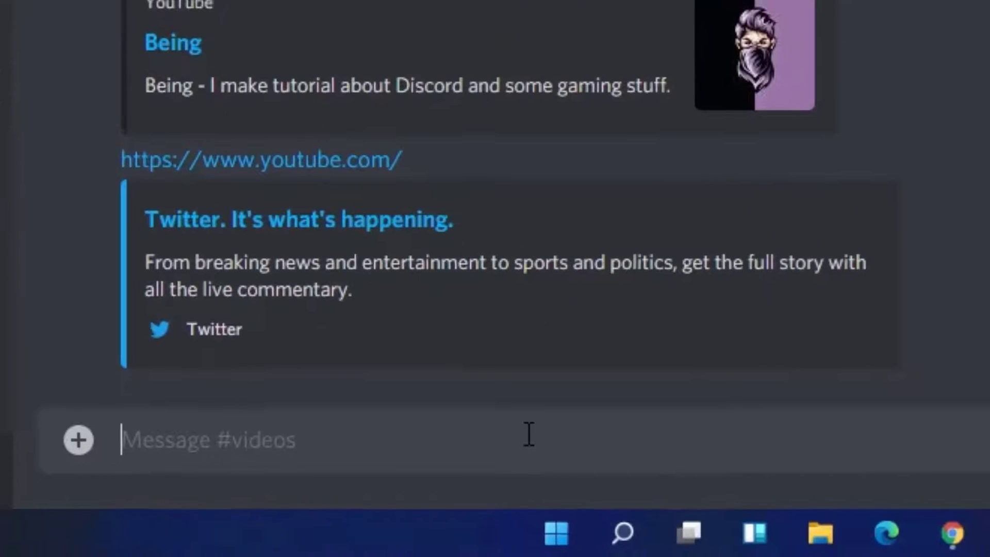
Step: Send blank-looking messages made of '_ _' and '*** ***' markdown
text(__)
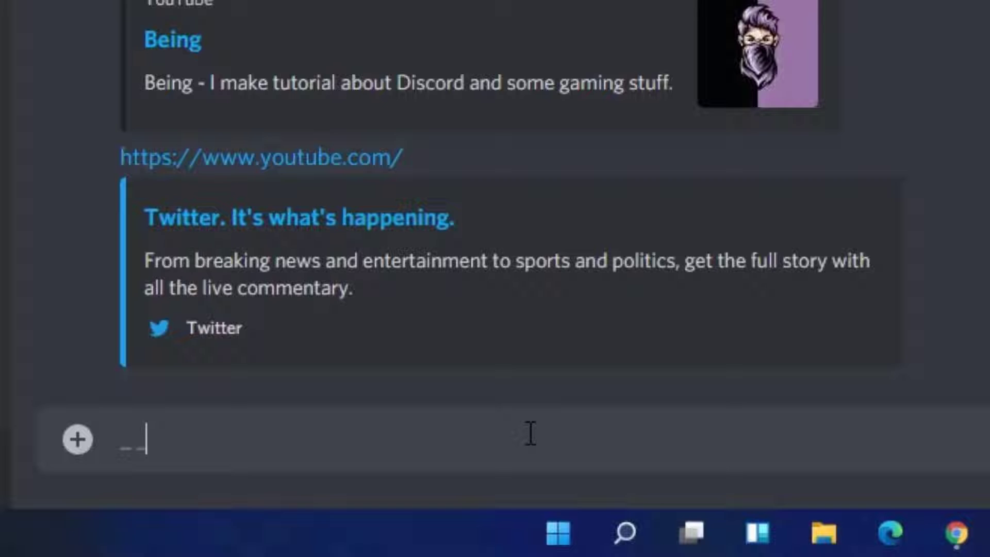
key(Return)
text(*)
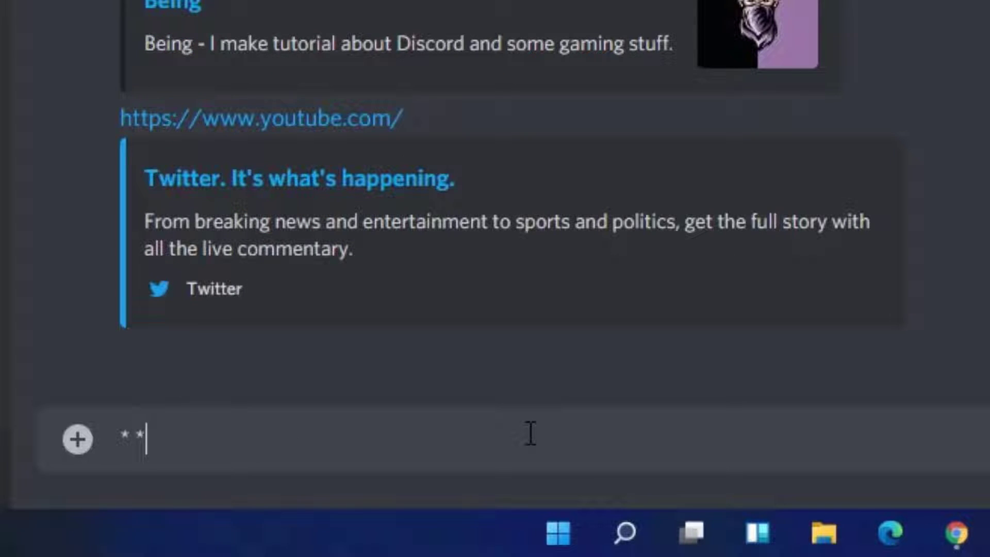
text(*)
key(BackSpace)
key(BackSpace)
text(*)
key(Return)
text(***)
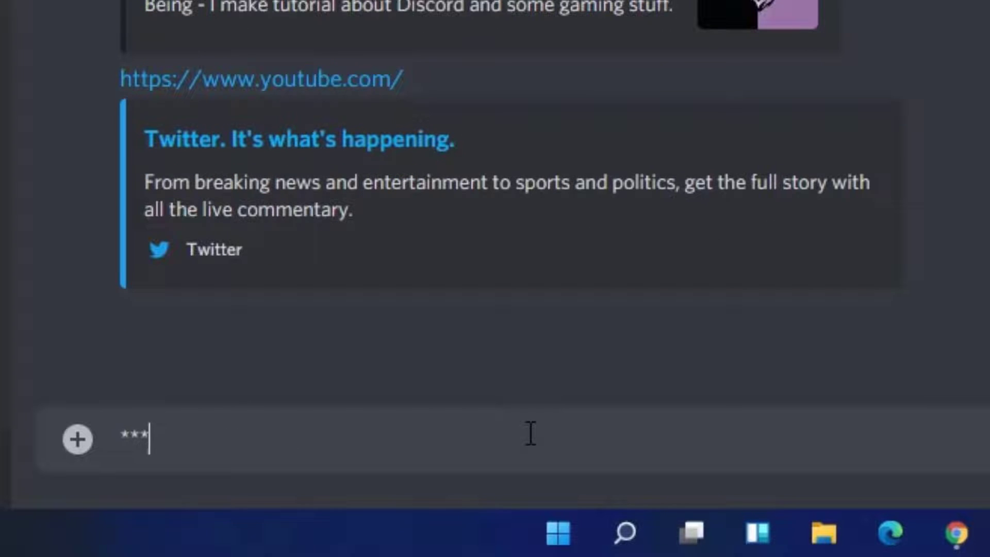
text( ***)
key(Return)
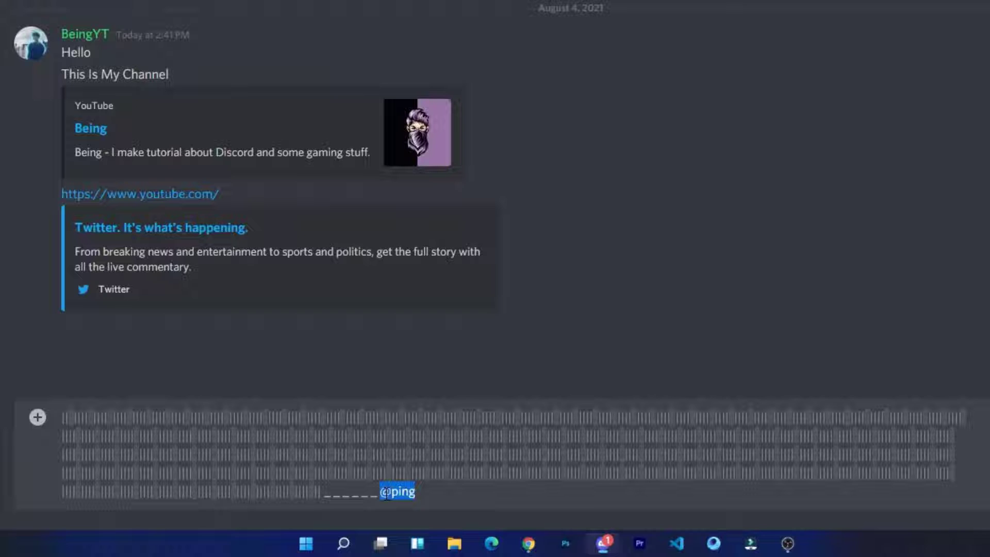
text(https://discord.gg/VBJ8256HBY)
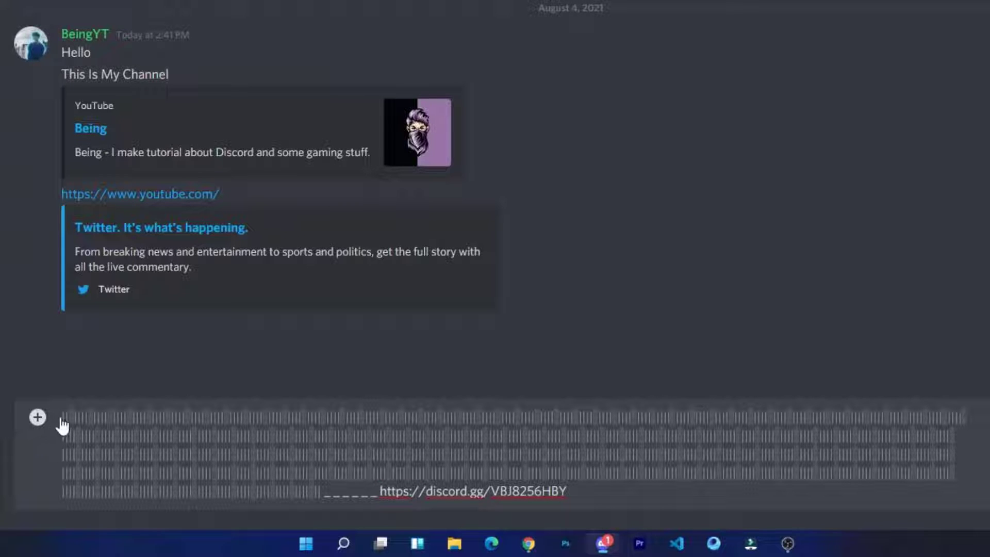
text(<https://discord.gg/Being>)
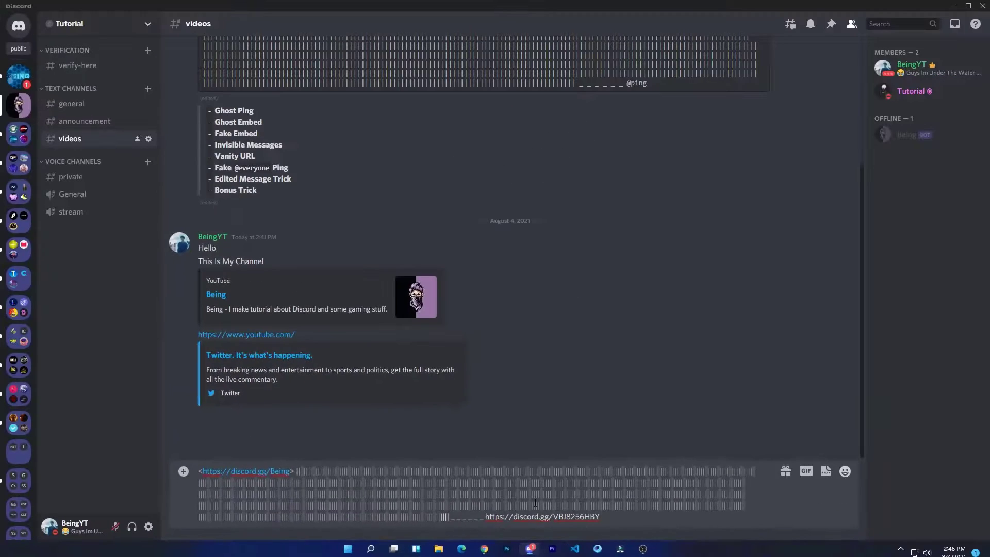
key(Return)
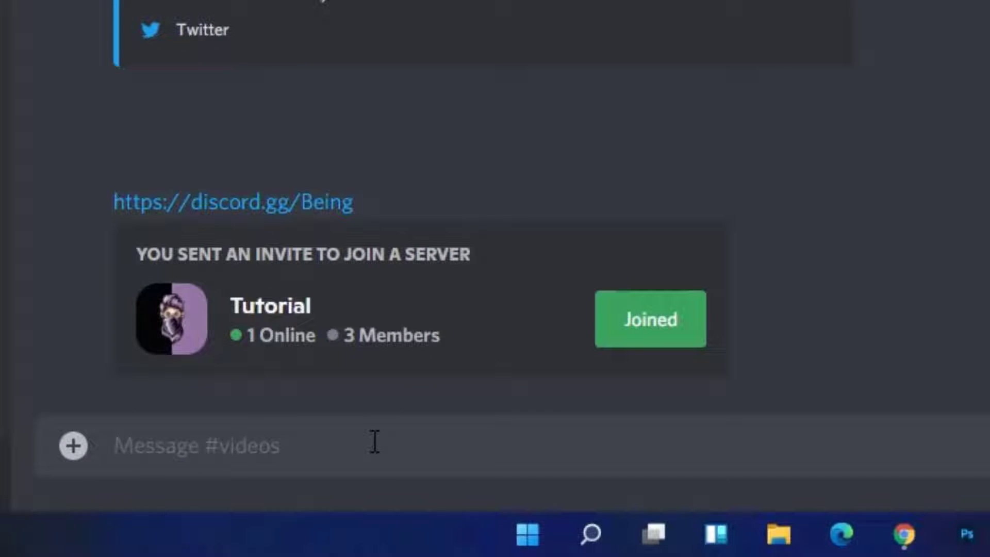
text(Hello)
key(Return)
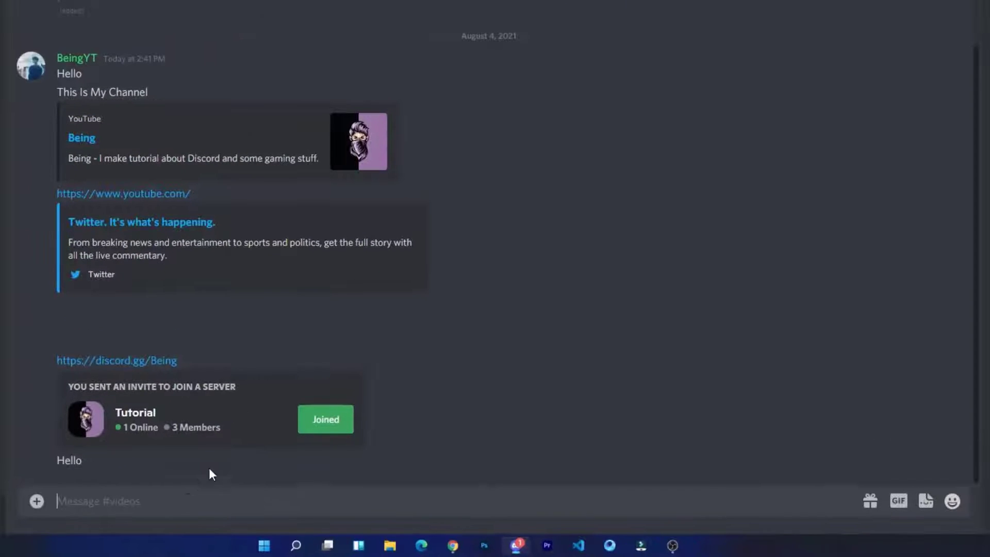
click(902, 446)
key(ctrl+a)
key(BackSpace)
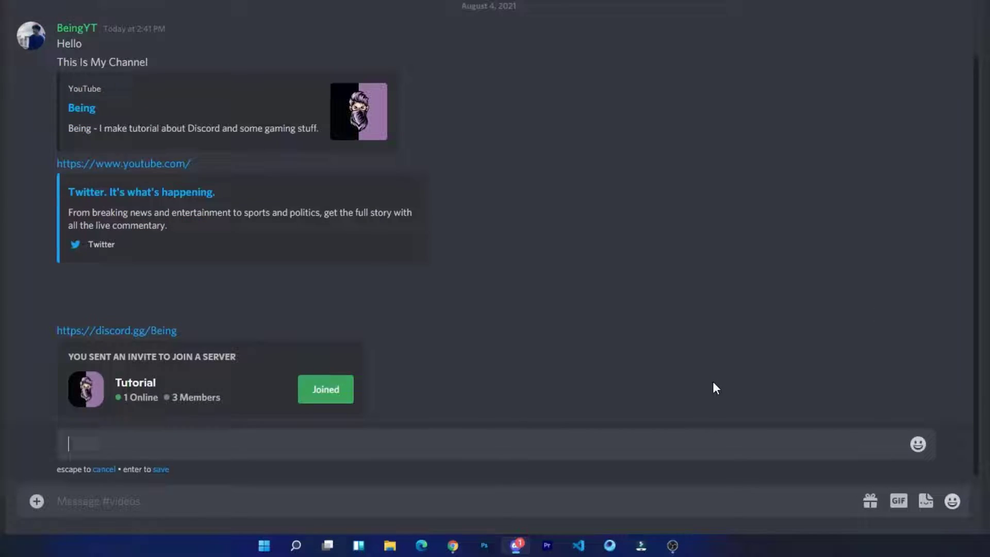
text(@every)
key(Return)
key(Return)
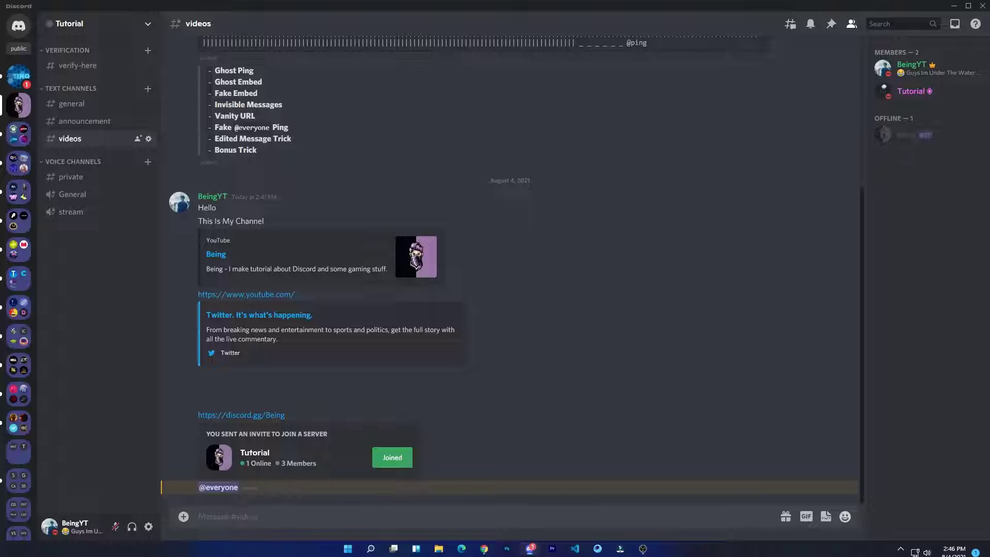
click(484, 549)
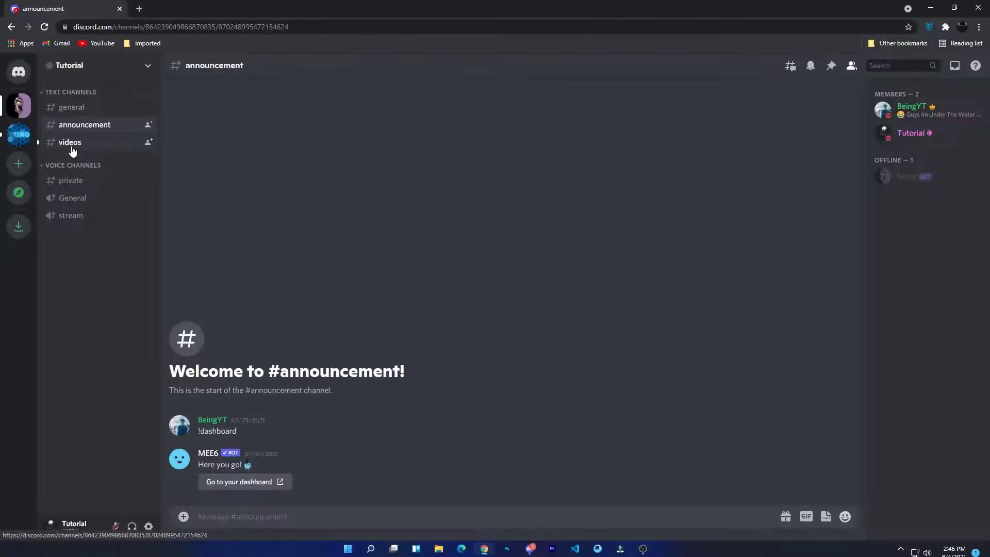
click(72, 146)
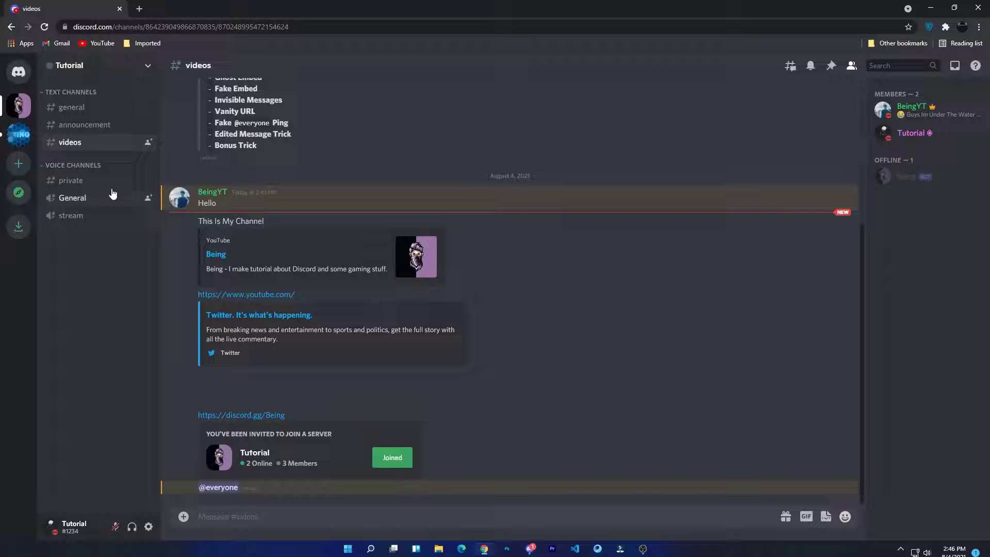
click(72, 126)
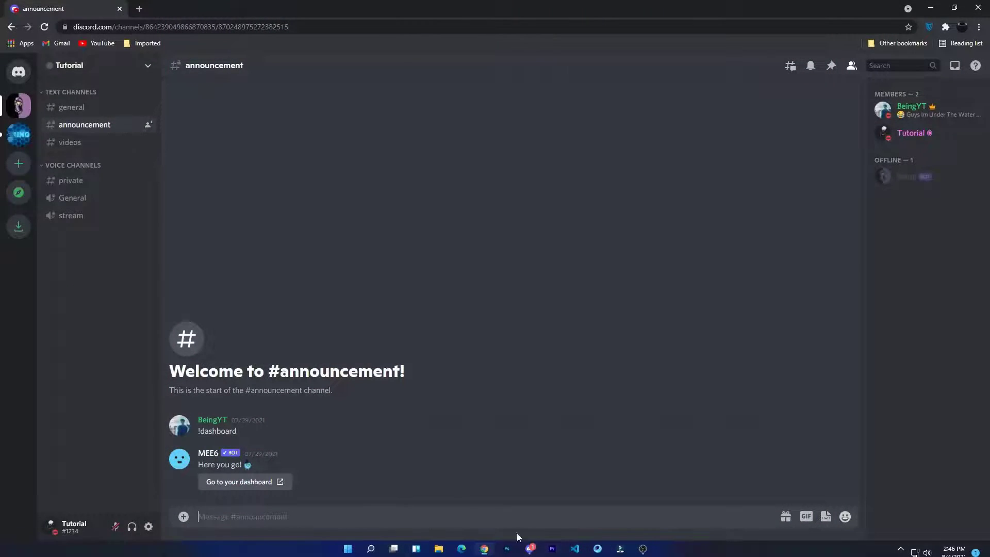
Step: Enter 'Hello Guys, This (edited) message is epic' in LingoJam and select the glitched output
click(519, 537)
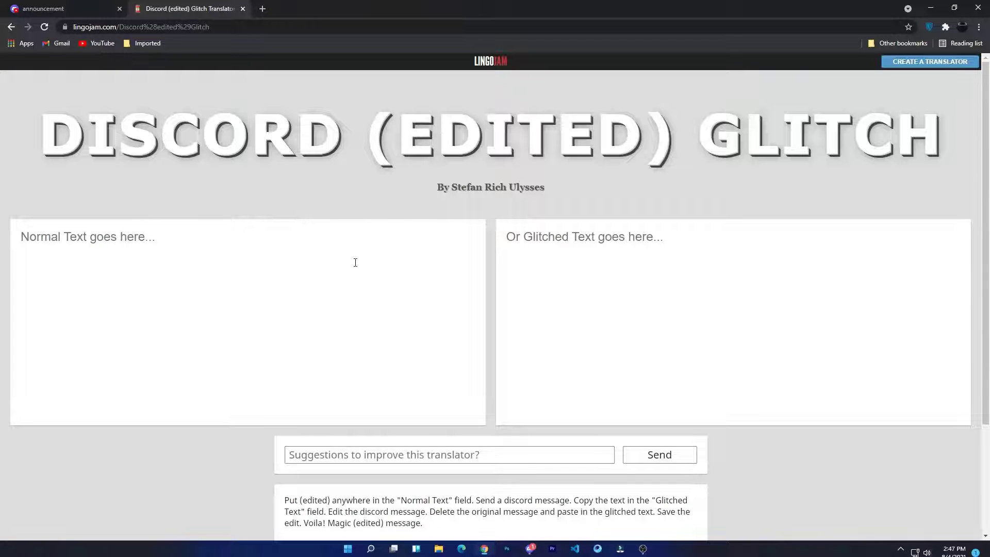
text(Hello Guys, )
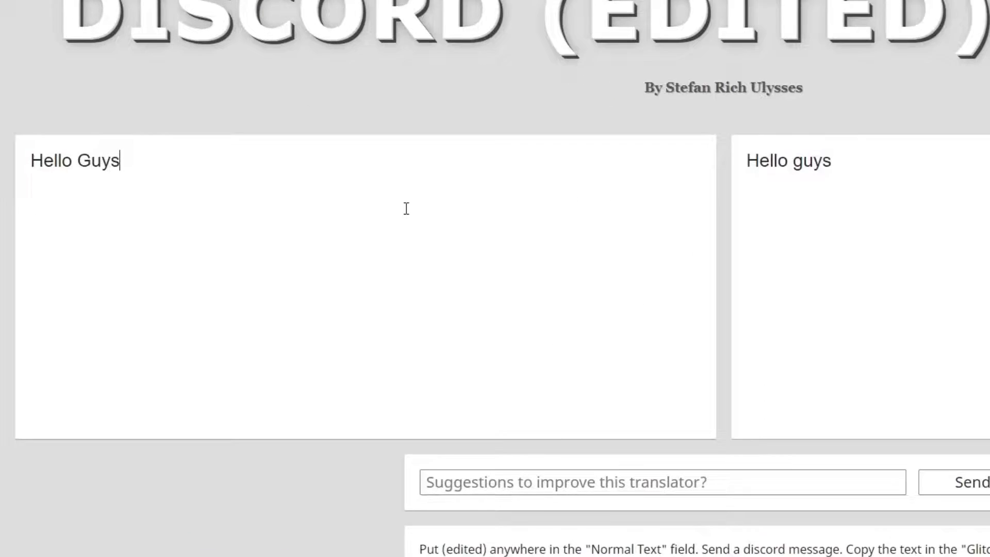
text(This (edite)
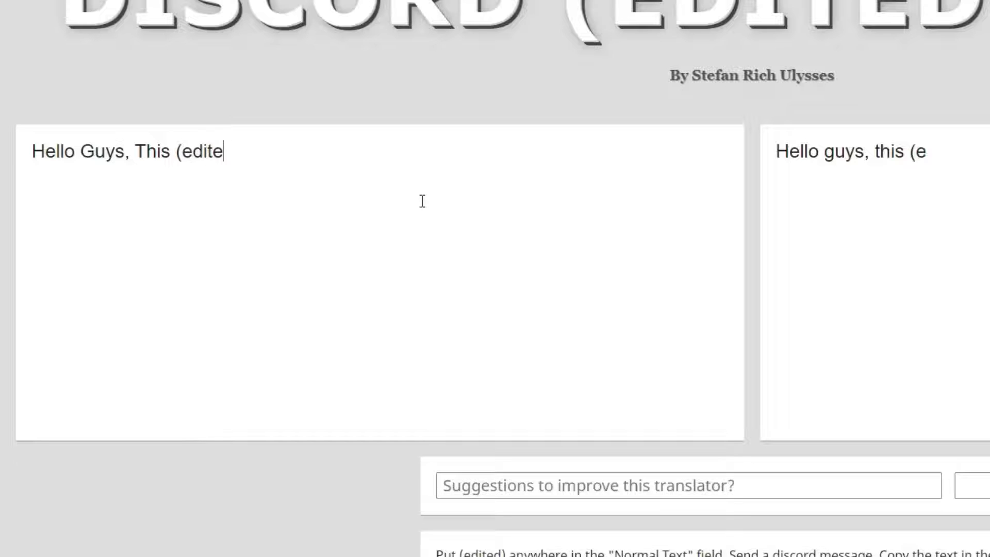
text(d) message is epic)
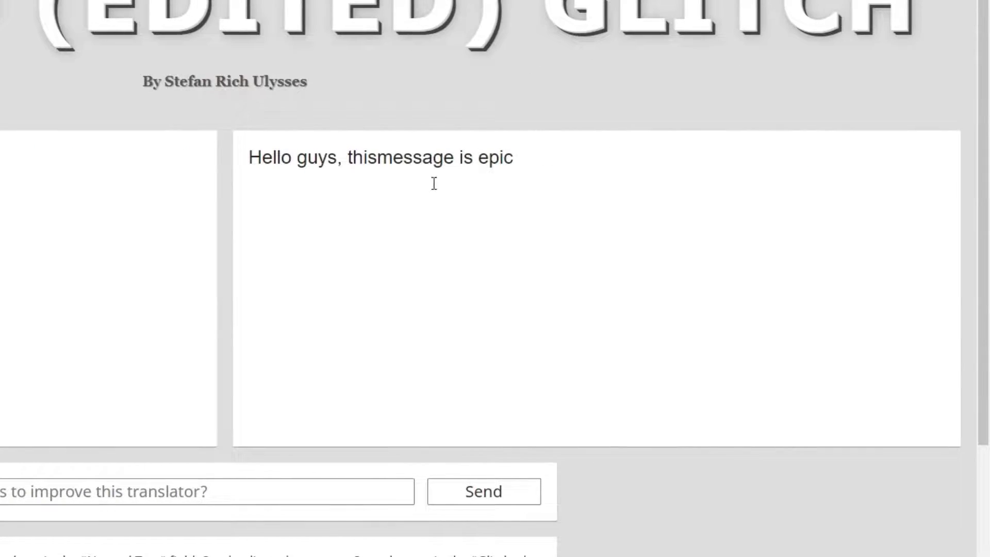
drag(537, 166, 248, 159)
key(ctrl+c)
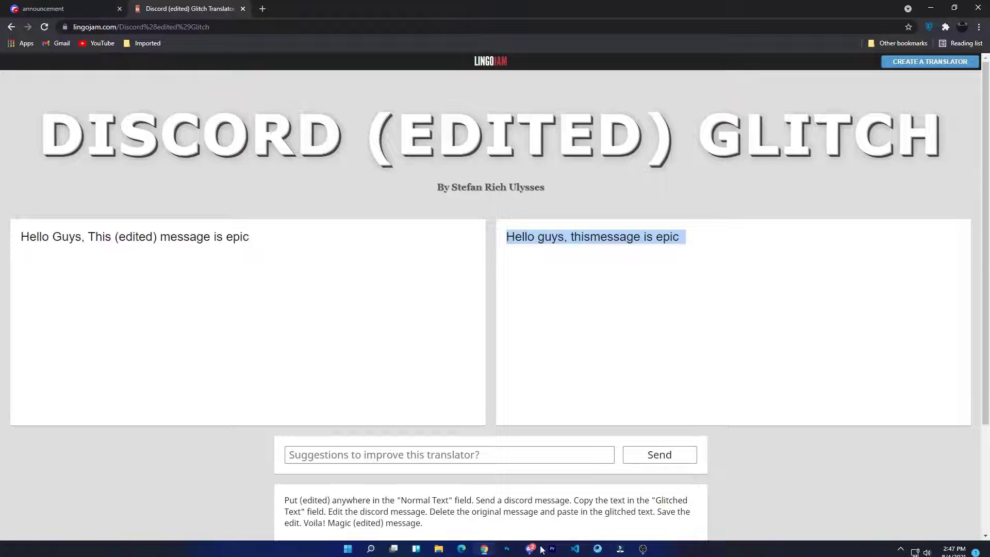
Step: Post the glitched 'Hello guys, this (edited) message is epic' text, then edit it to show the tag
click(531, 549)
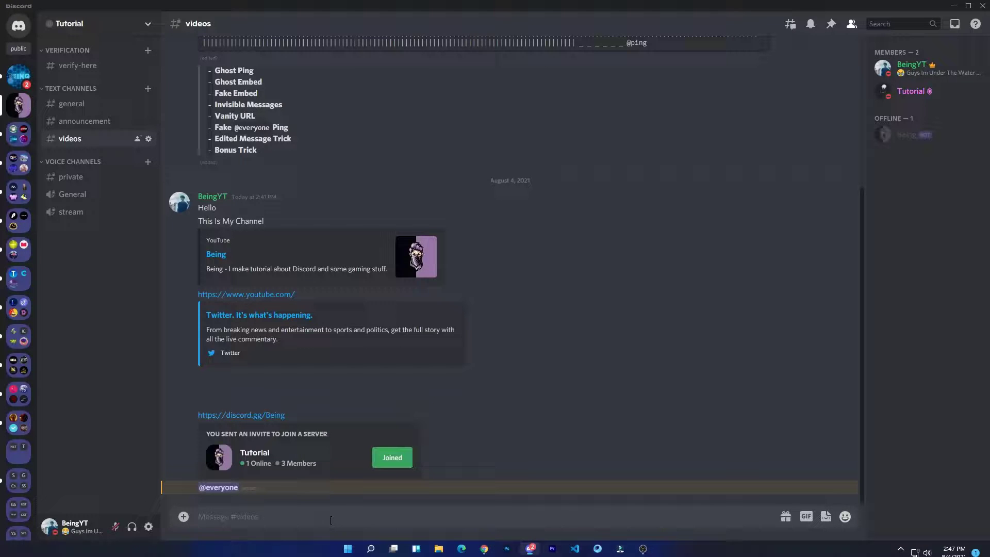
key(BackSpace)
key(ctrl+v)
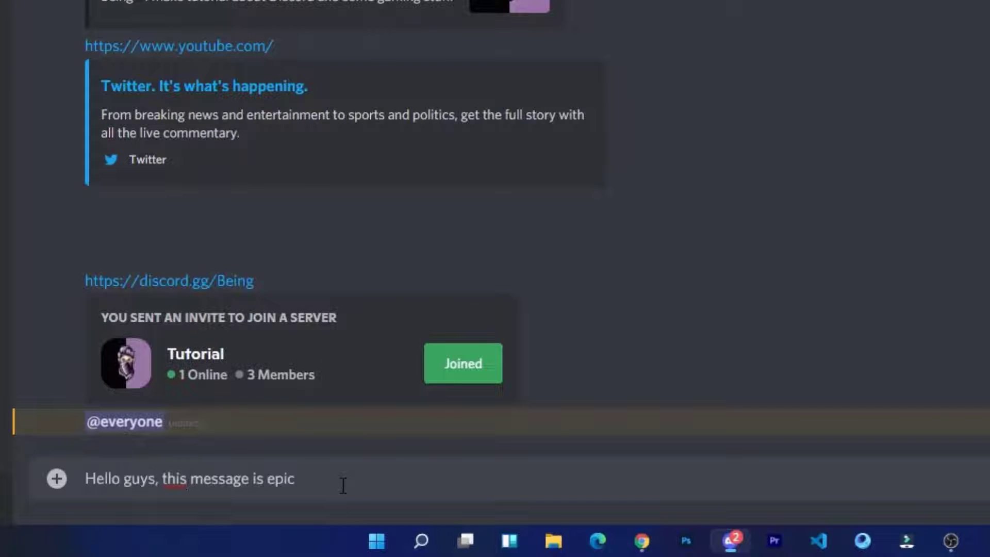
key(Return)
click(895, 442)
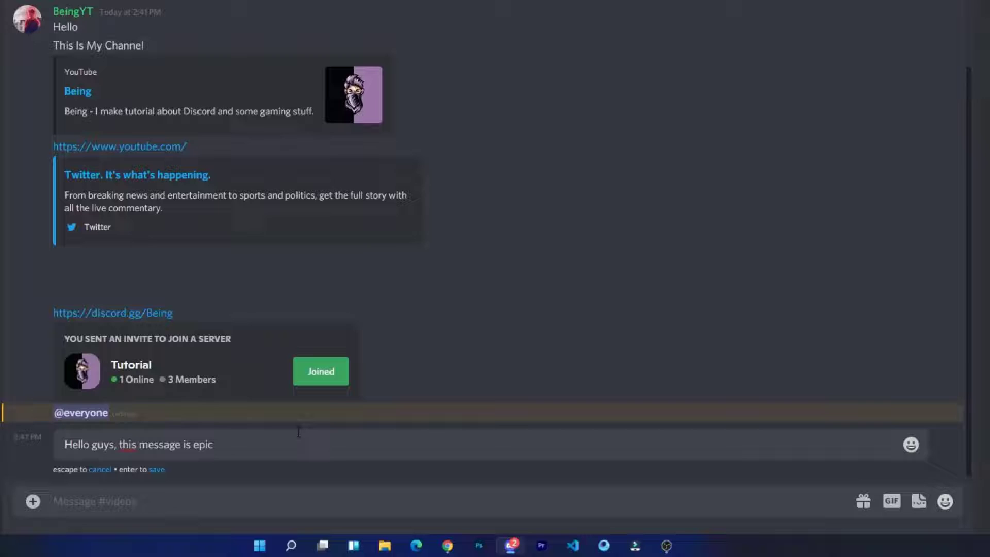
click(139, 443)
key(Return)
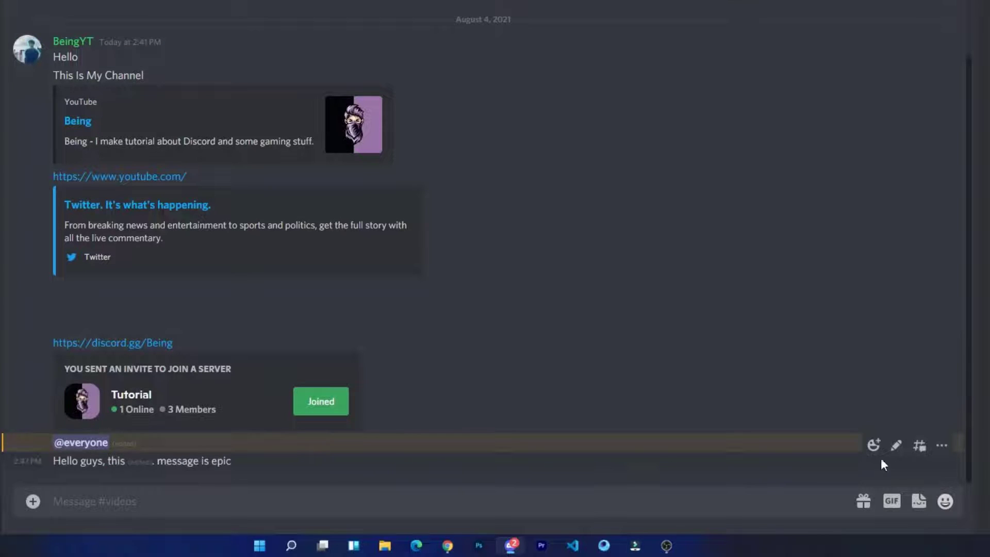
click(895, 445)
key(BackSpace)
key(Return)
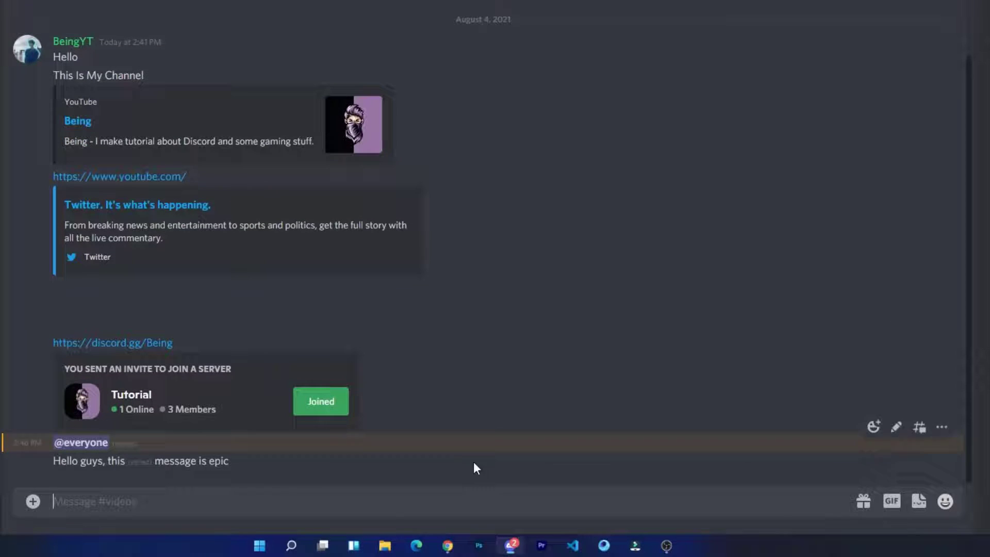
Step: Post the glitched 'thismessage' text and re-edit it to read 'this (edited) message'
text(thismessage)
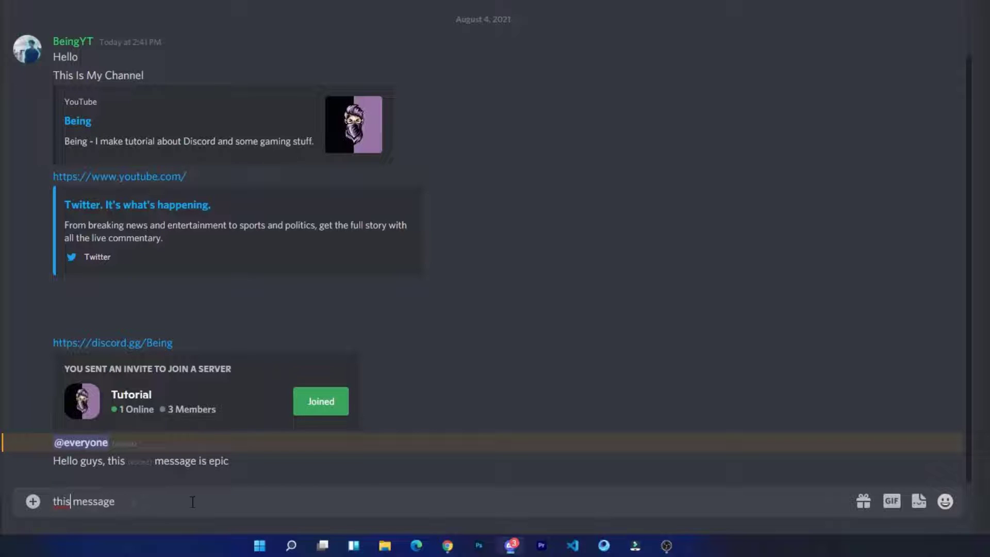
key(Return)
click(895, 445)
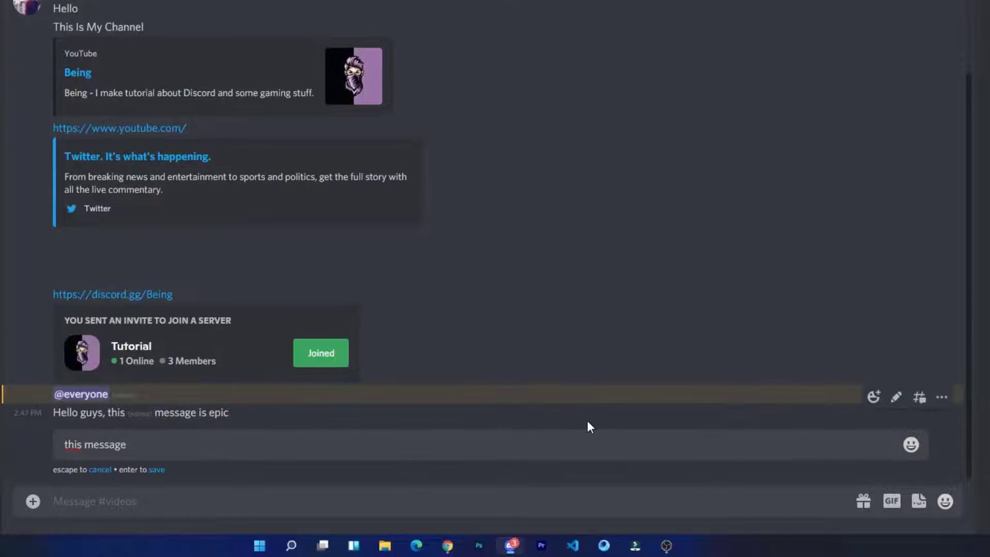
text(.)
key(Return)
click(897, 444)
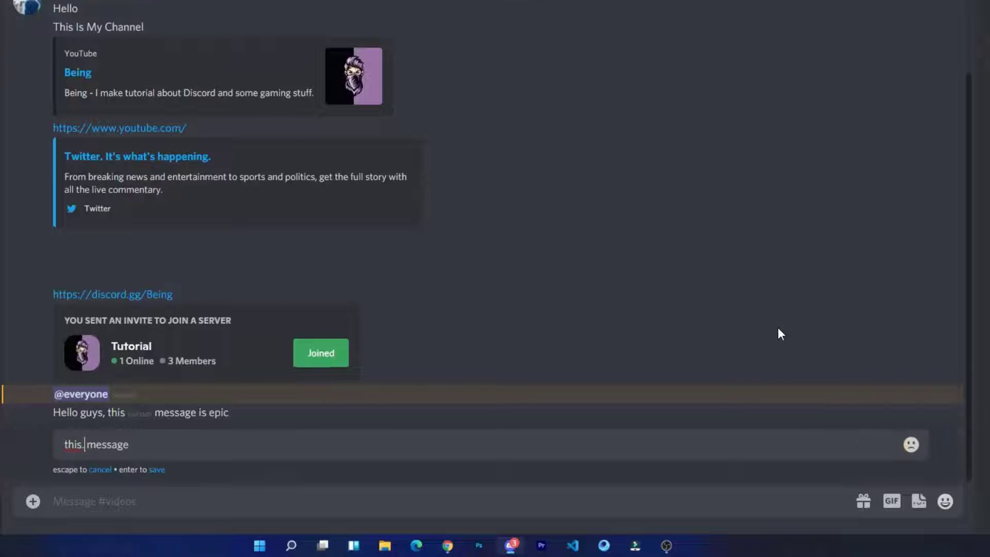
key(BackSpace)
key(Return)
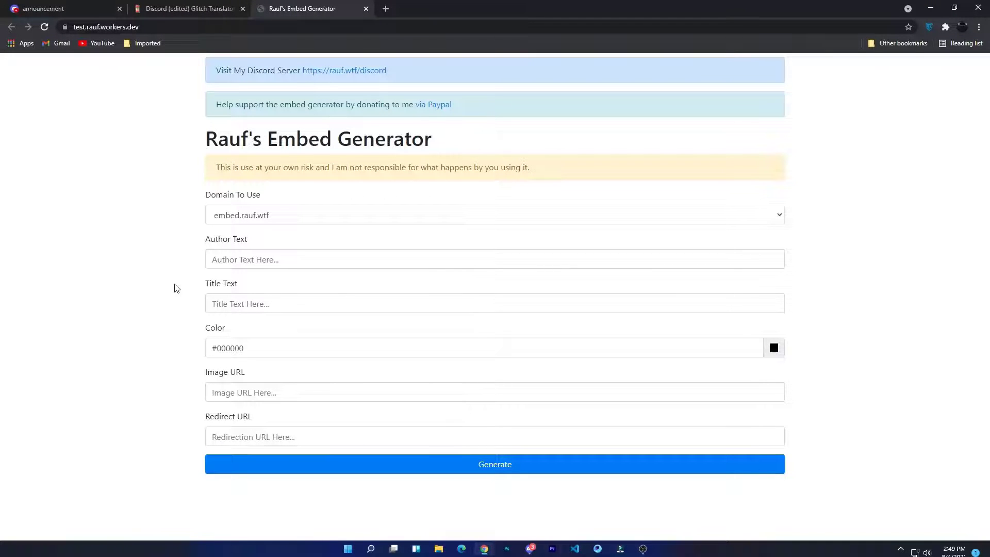
Step: Generate an embed link with author text Being and red colour #E70404
click(257, 259)
text(Hello)
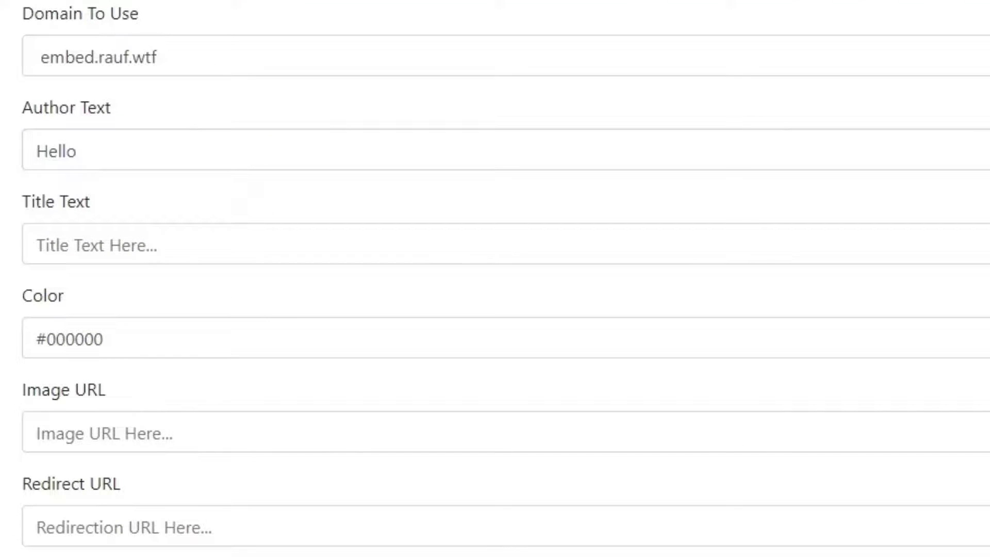
double_click(133, 151)
text(Being)
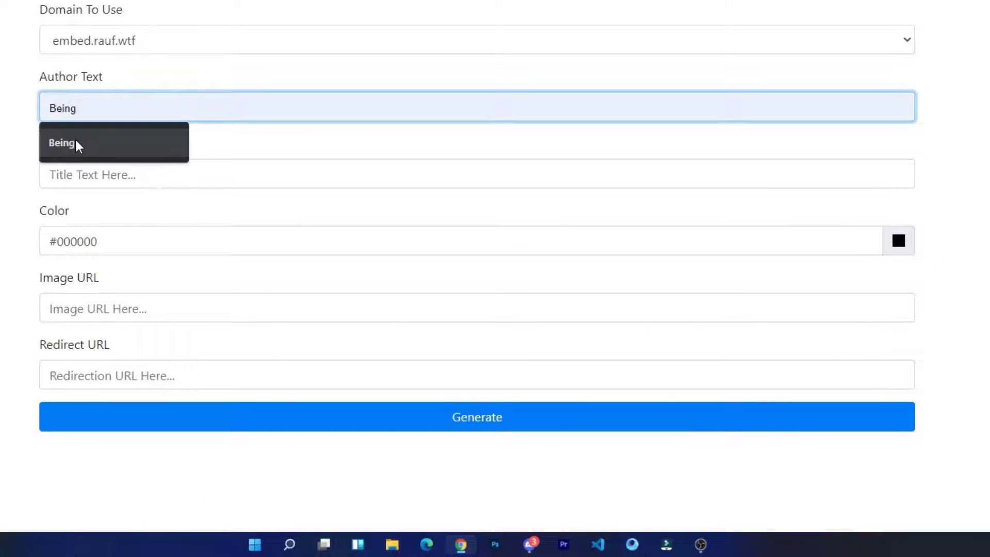
click(77, 146)
click(900, 241)
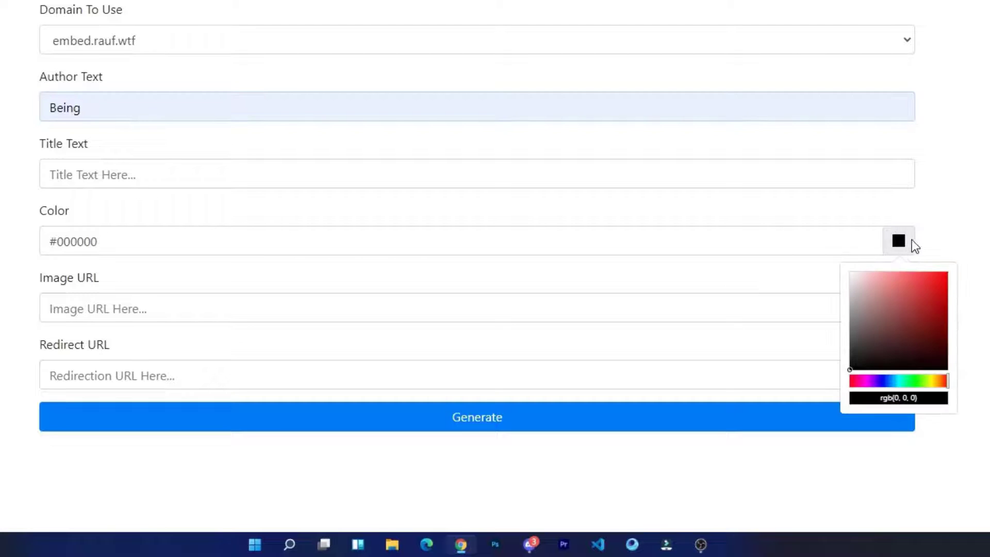
click(946, 282)
key(Return)
click(488, 423)
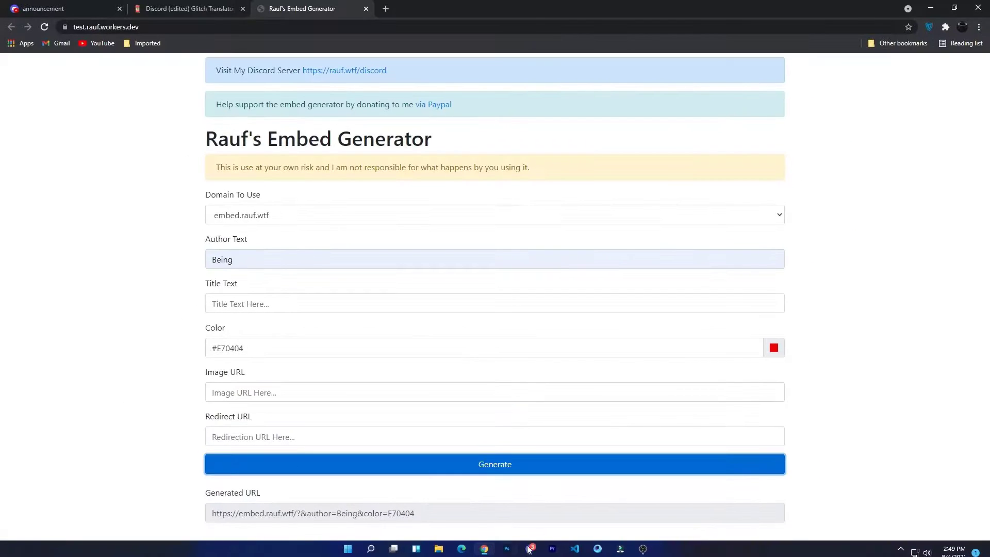
click(528, 549)
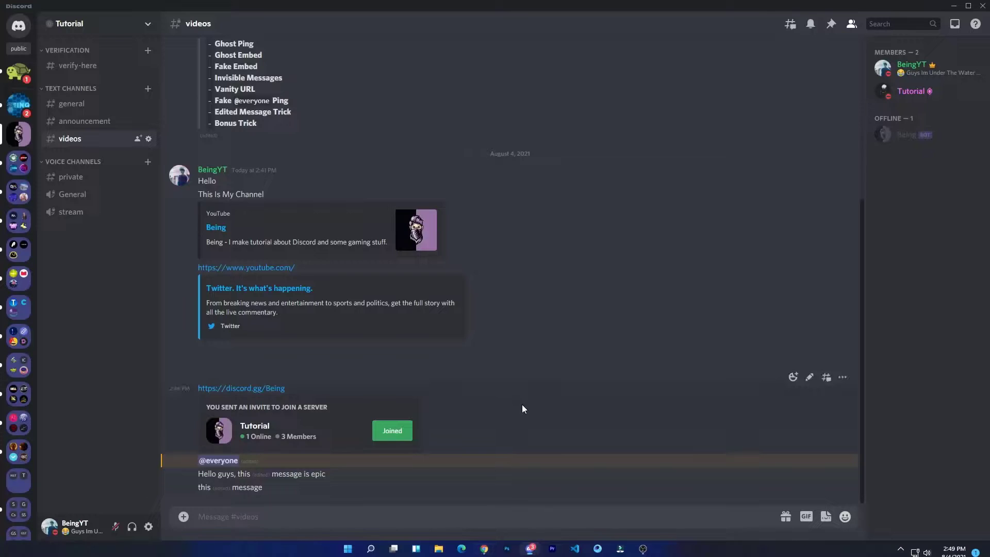
scroll(522, 404, up, 5)
drag(627, 283, 515, 319)
key(ctrl+c)
scroll(588, 346, down, 5)
click(335, 483)
key(ctrl+v)
click(484, 548)
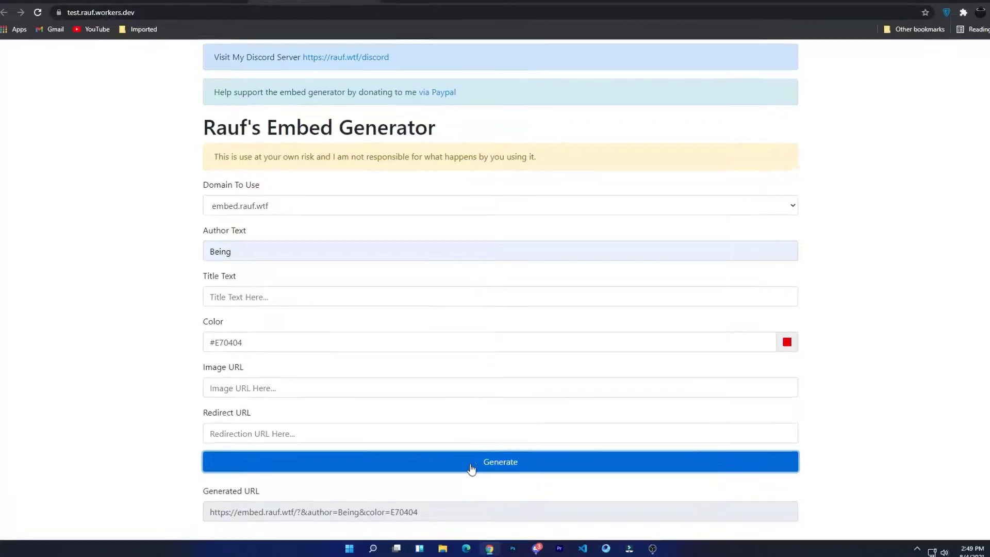
drag(421, 511, 221, 510)
triple_click(437, 501)
click(543, 544)
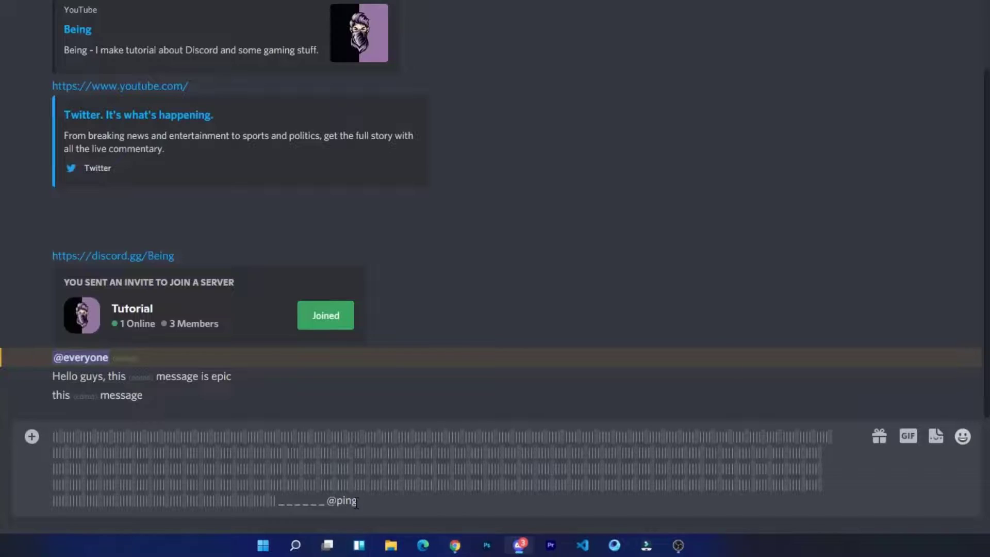
key(ctrl+shift+Left)
key(ctrl+v)
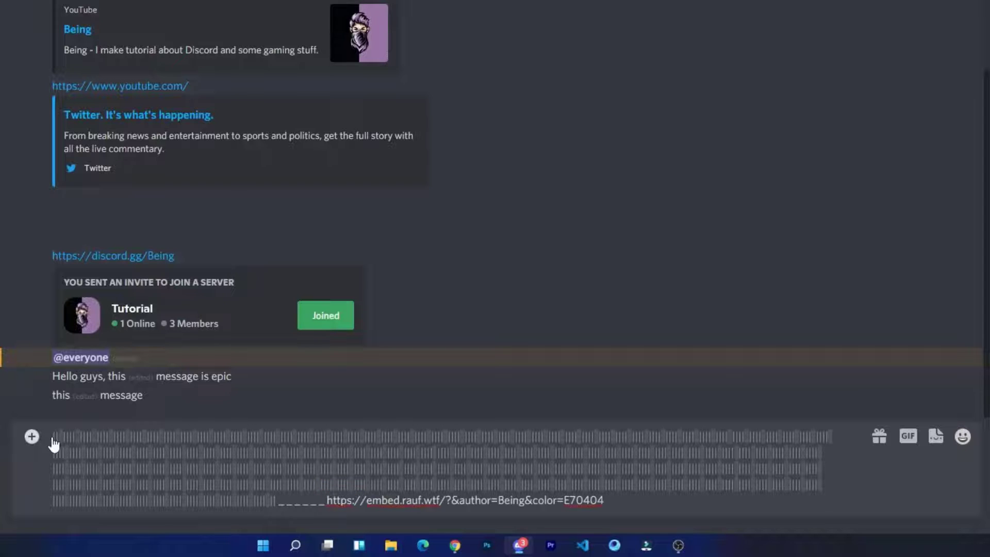
click(53, 440)
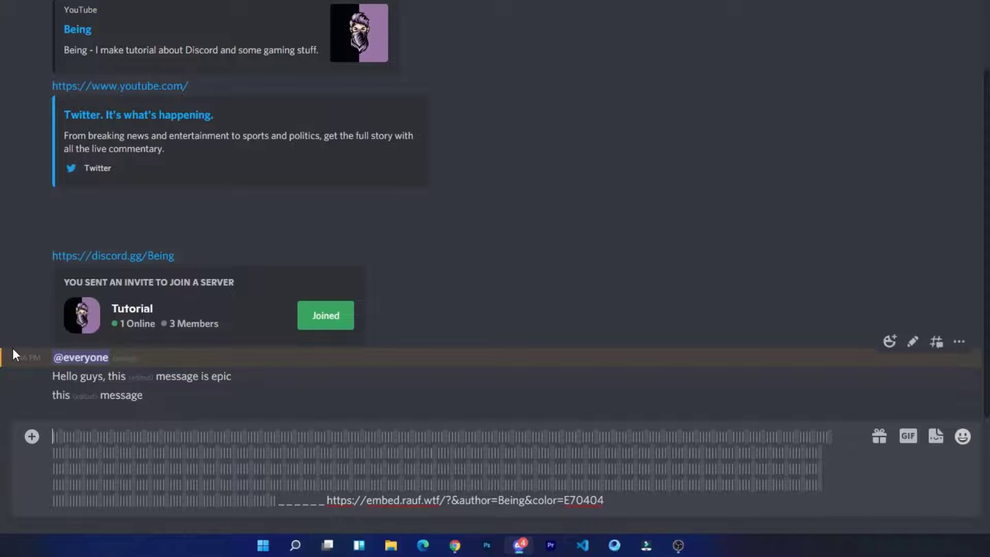
text(_ _)
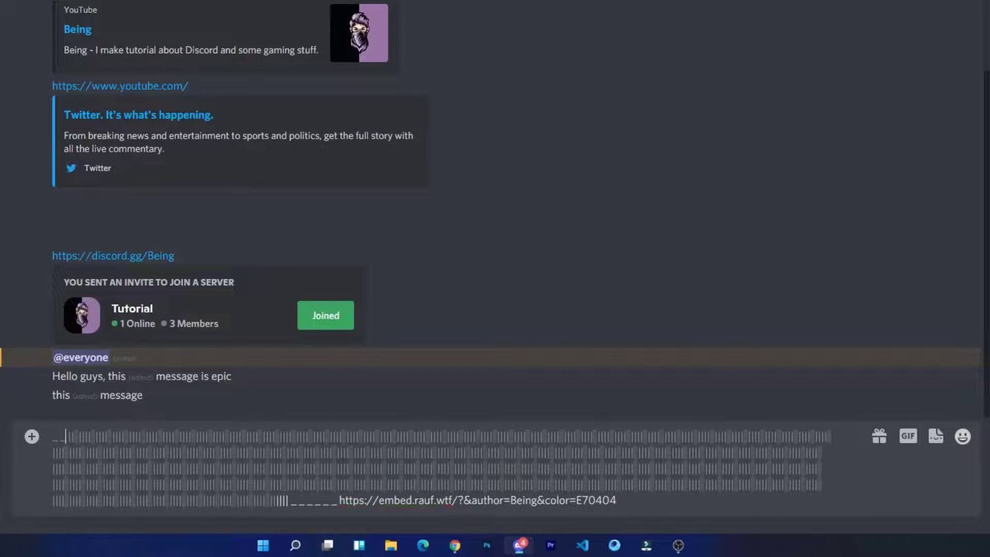
key(Return)
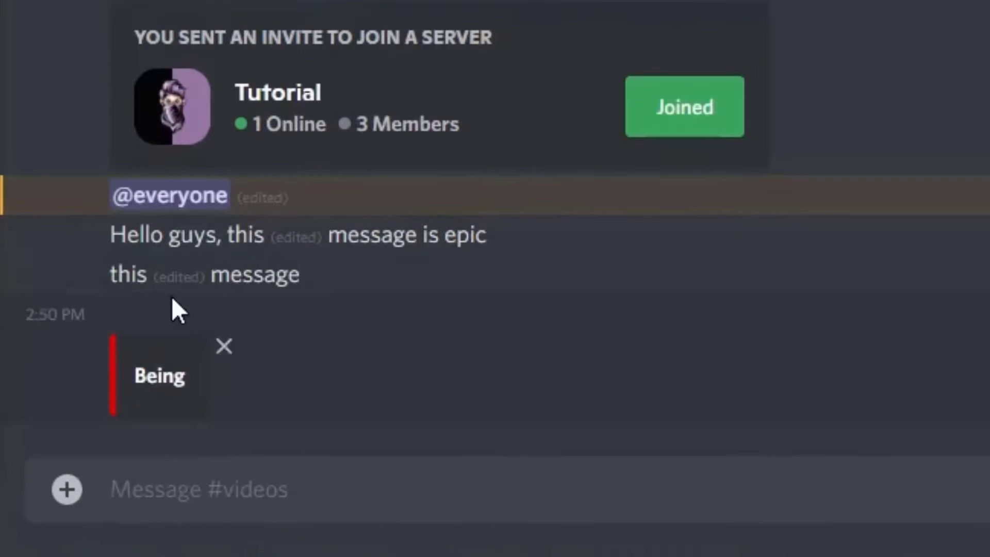